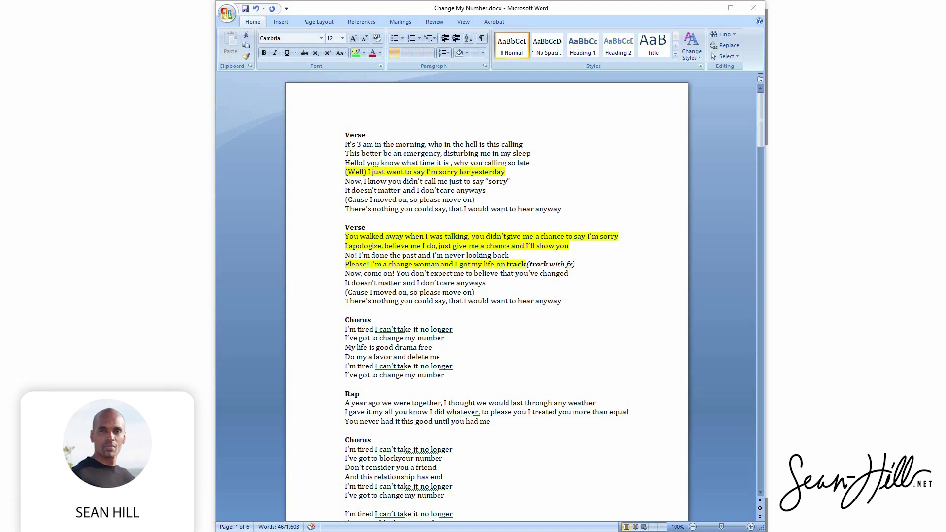
- Read through the verses of the Change My Number lyrics, selecting the text line by line
scroll(487, 295, "down", 3)
scroll(486, 296, "up", 3)
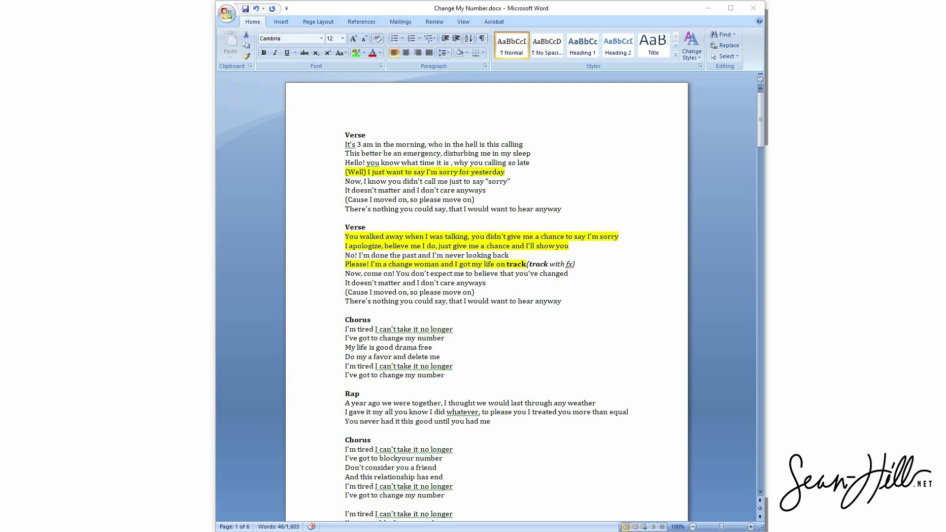
key("shift+Down")
key("shift+Down")
key("shift+Down")
key("shift+Down")
key("shift+Down")
key("shift+Down")
key("shift+Down")
key("shift+Down")
key("shift+Down")
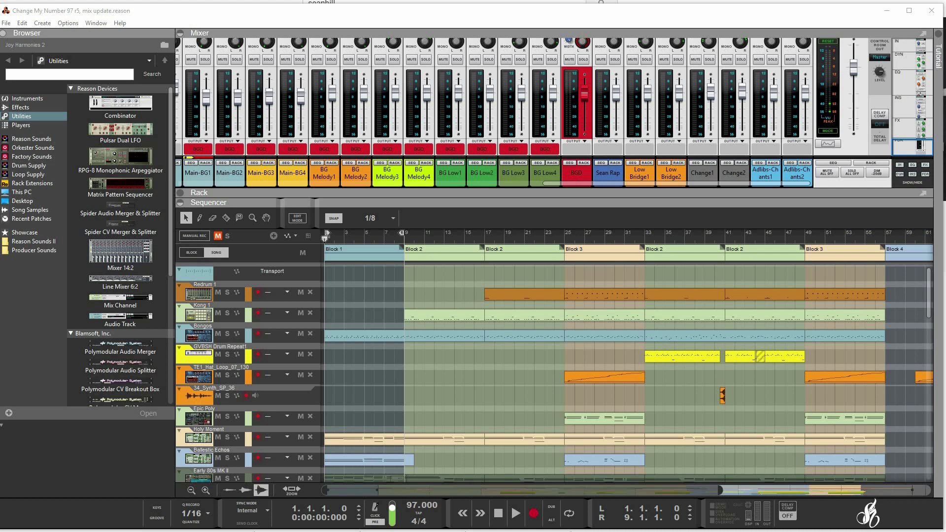
- Look over all the song's sequencer tracks, from the drums and synths to the vocal, background and ad-lib tracks
scroll(555, 373, "down", 7)
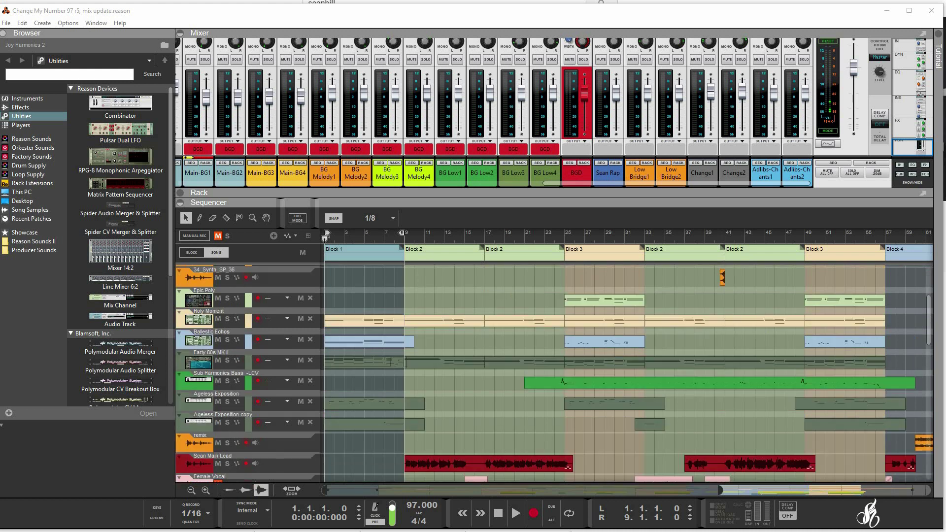
scroll(555, 374, "up", 4)
scroll(555, 374, "up", 4)
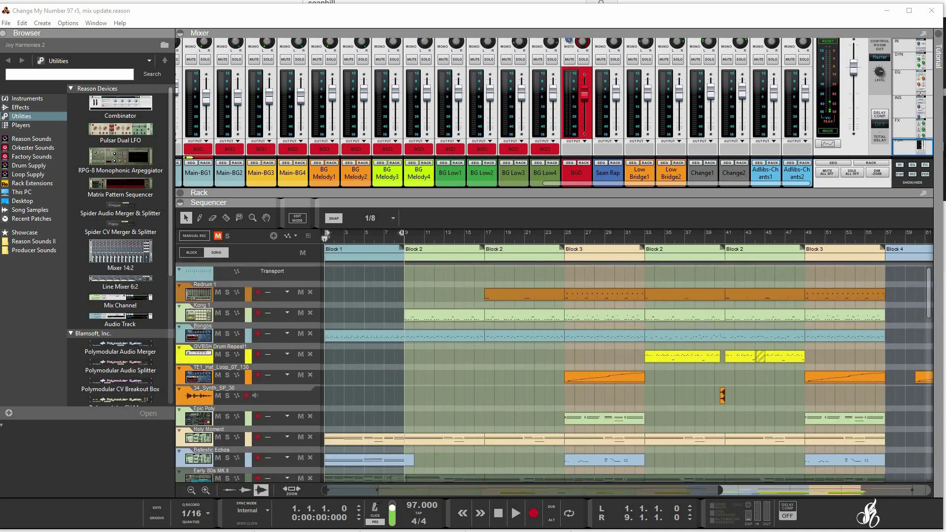
scroll(555, 374, "down", 8)
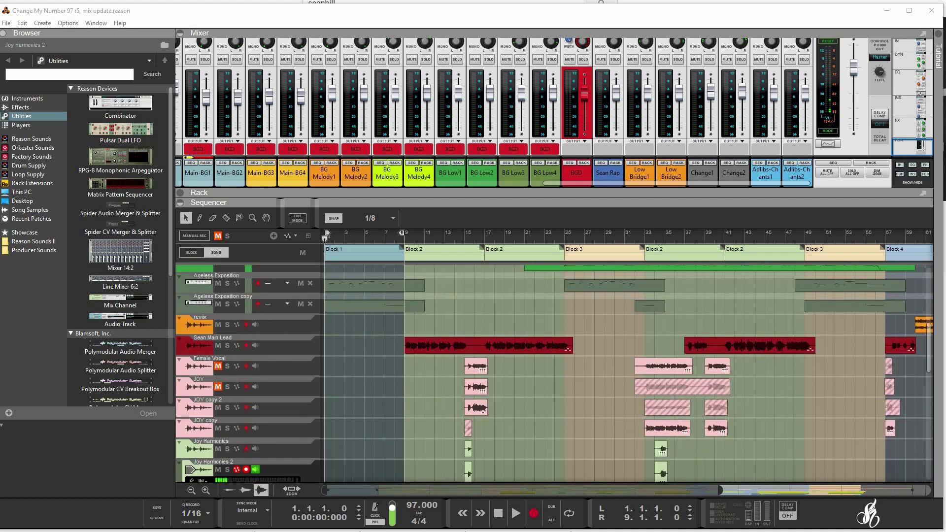
scroll(554, 373, "up", 6)
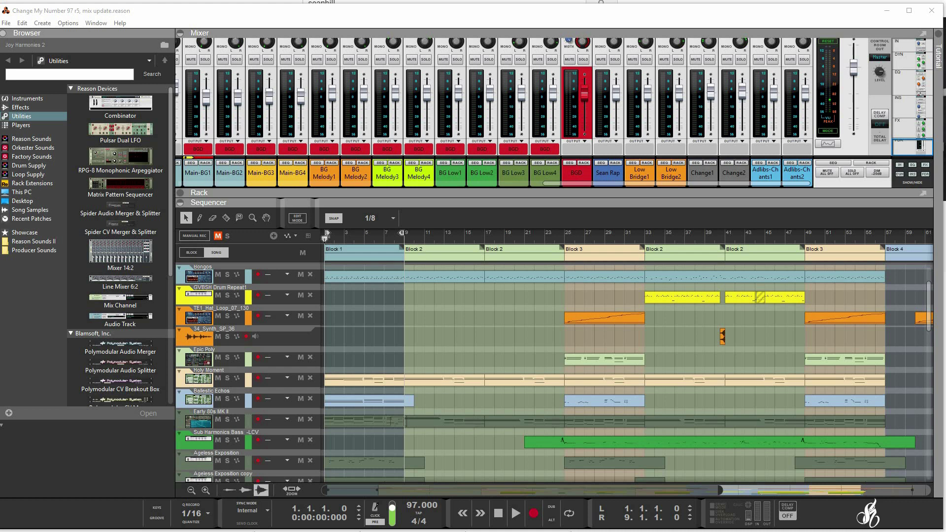
scroll(555, 373, "up", 3)
scroll(555, 374, "down", 7)
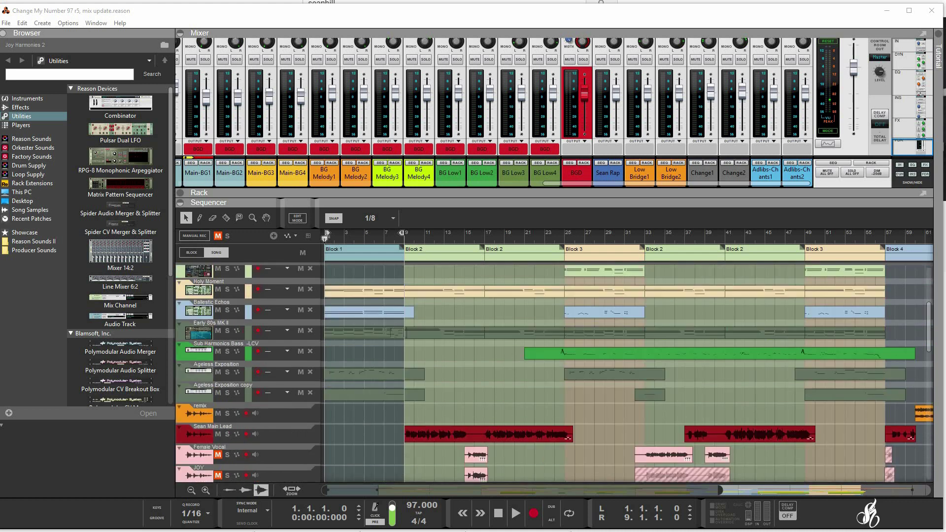
scroll(554, 374, "down", 10)
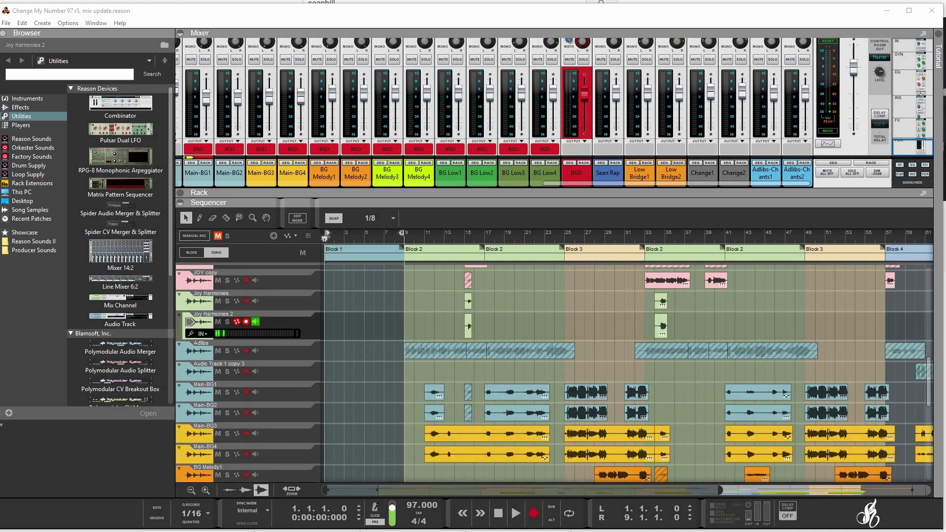
scroll(554, 374, "down", 15)
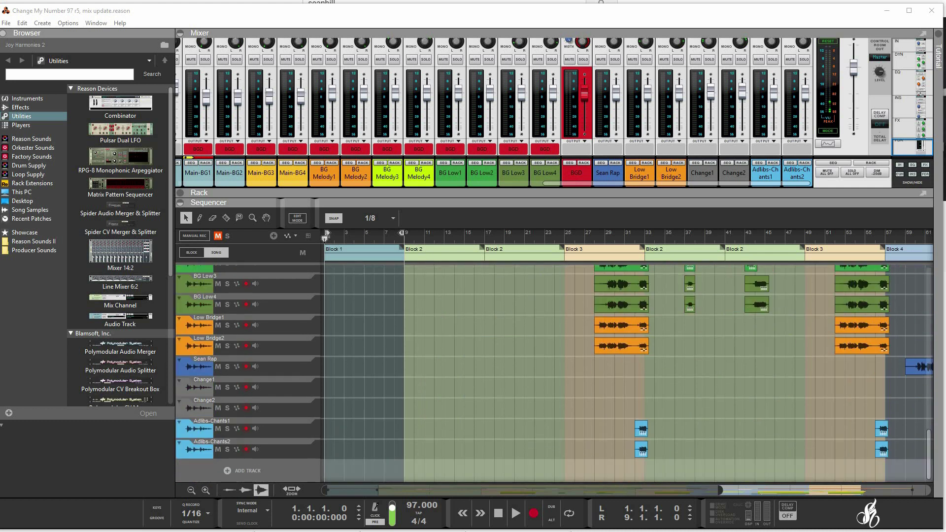
scroll(554, 374, "up", 11)
scroll(555, 373, "up", 9)
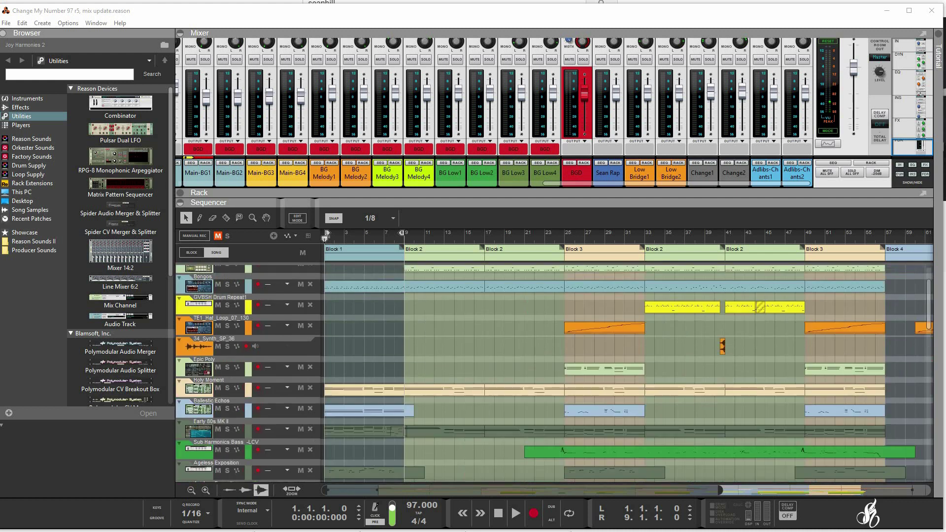
scroll(555, 374, "up", 5)
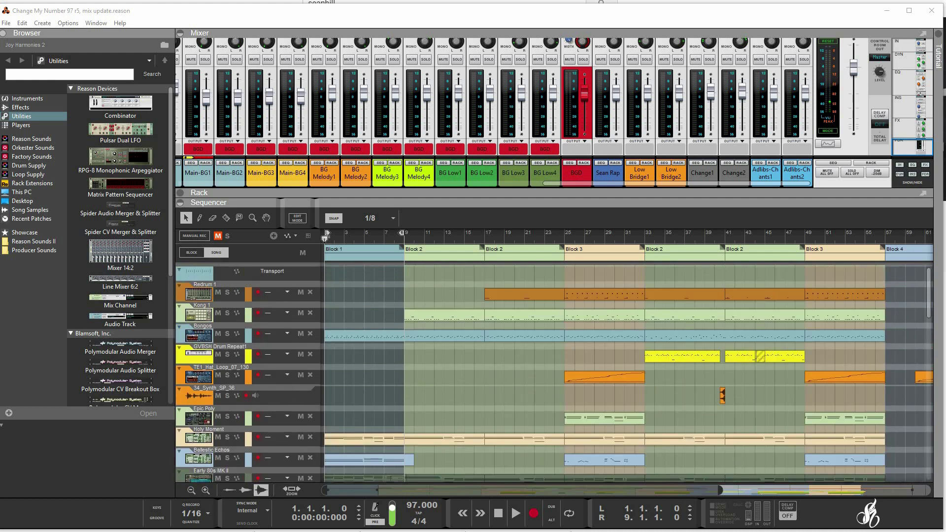
- Play the song and examine the mixer's vocal and instrument channels, including their sends, adjusting the mixer area's height
left_click(516, 514)
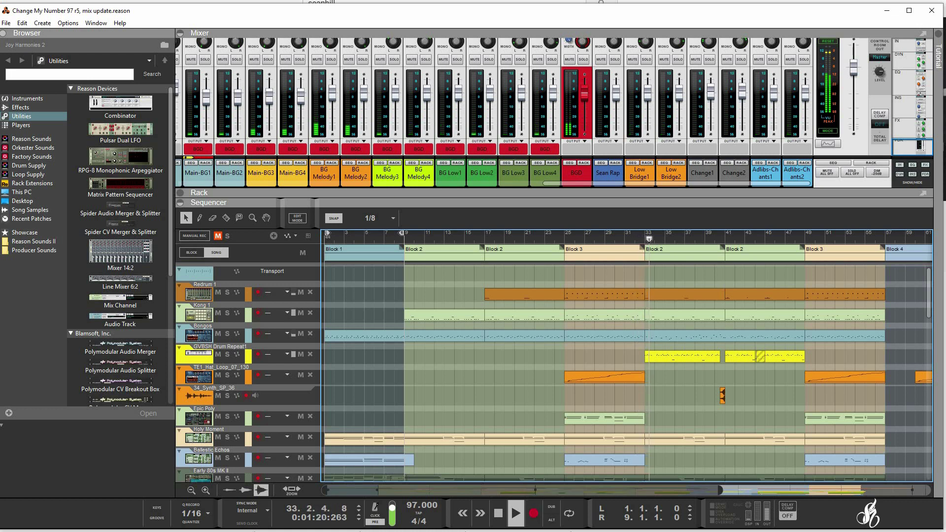
scroll(534, 112, "left", 5)
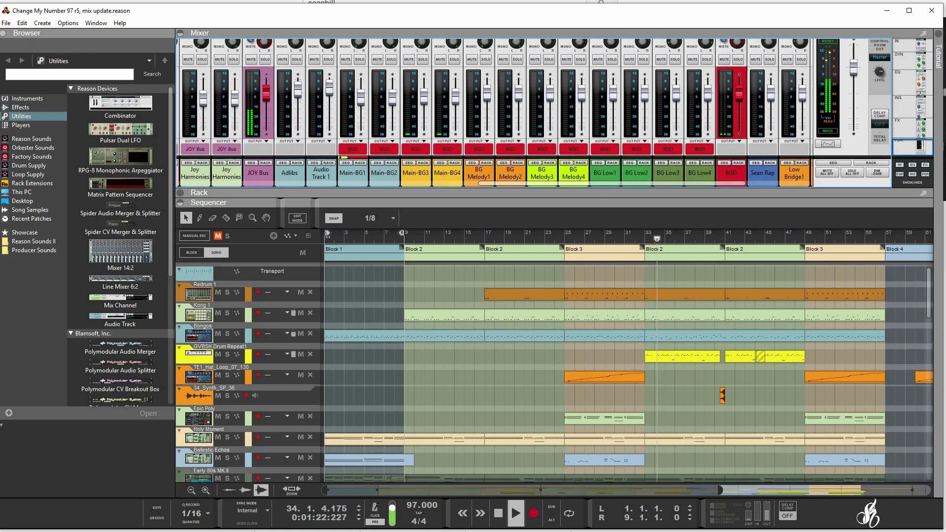
scroll(493, 112, "left", 10)
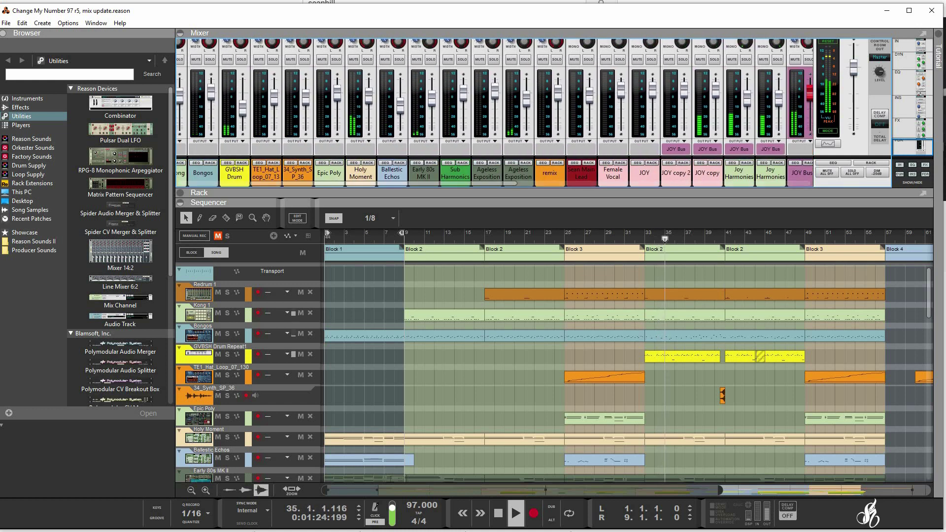
scroll(511, 62, "up", 5)
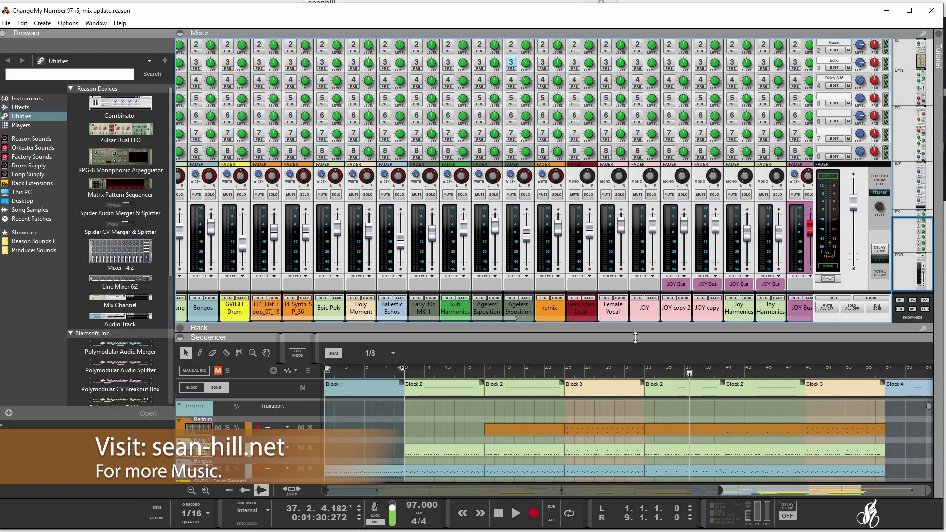
left_click_drag(635, 337, 645, 240)
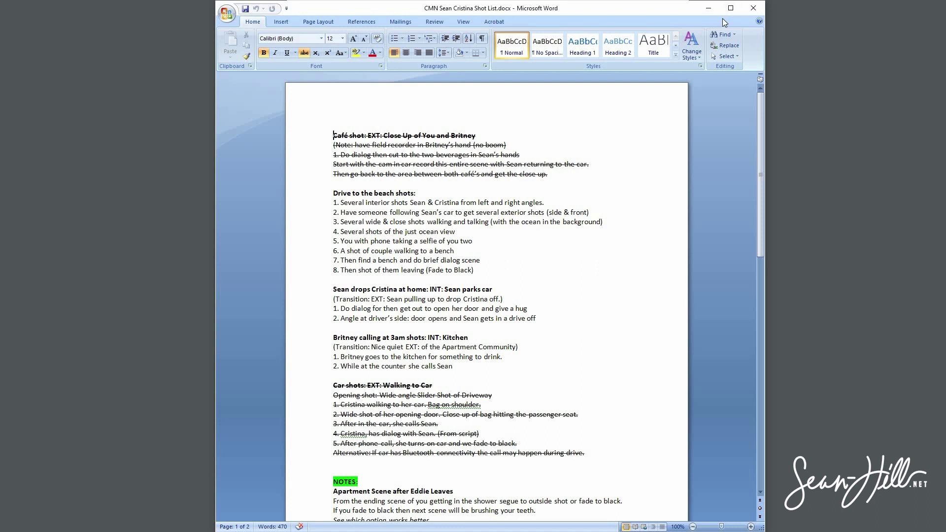
- Read through the film's shot list document from start to end, minimize it and look through the document behind it
scroll(557, 137, "down", 8)
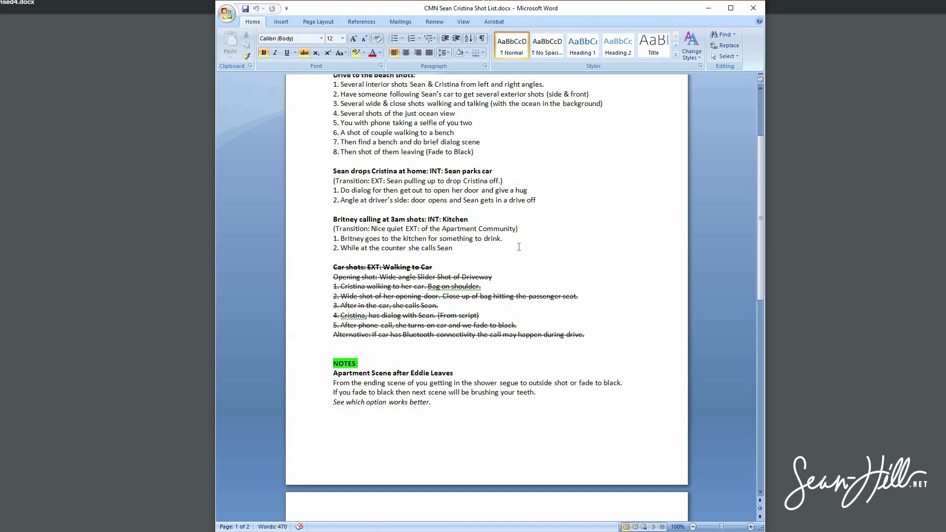
scroll(518, 254, "down", 8)
scroll(460, 251, "up", 15)
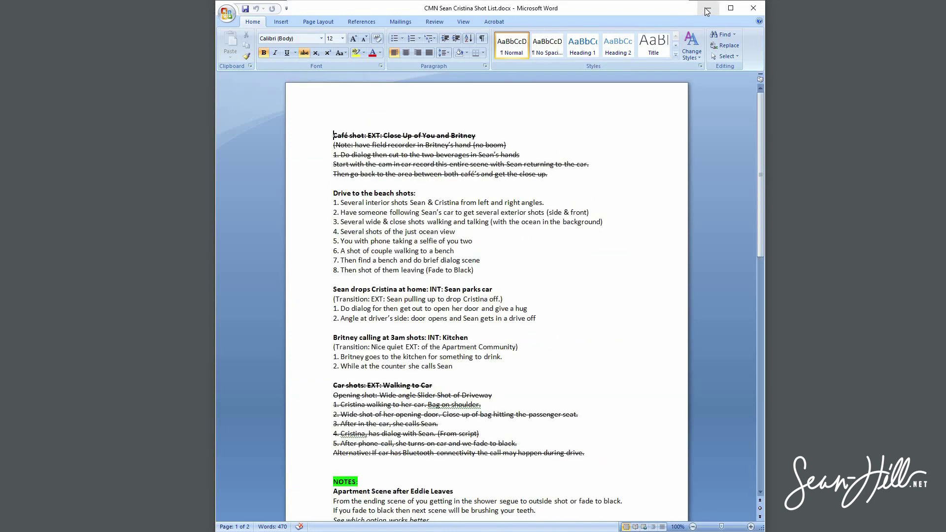
left_click(708, 9)
scroll(556, 327, "down", 18)
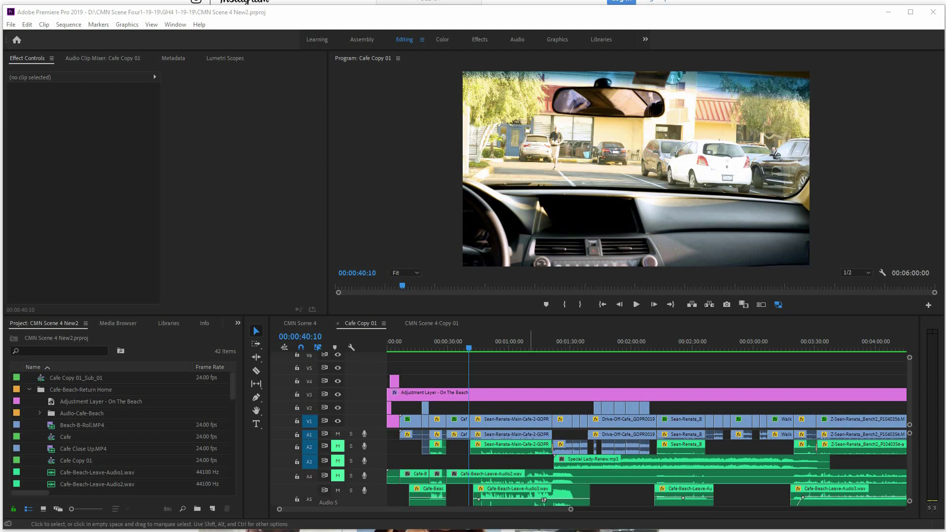
- Play the Cafe Copy 01 sequence and scrub through its in-car scene
left_click(636, 304)
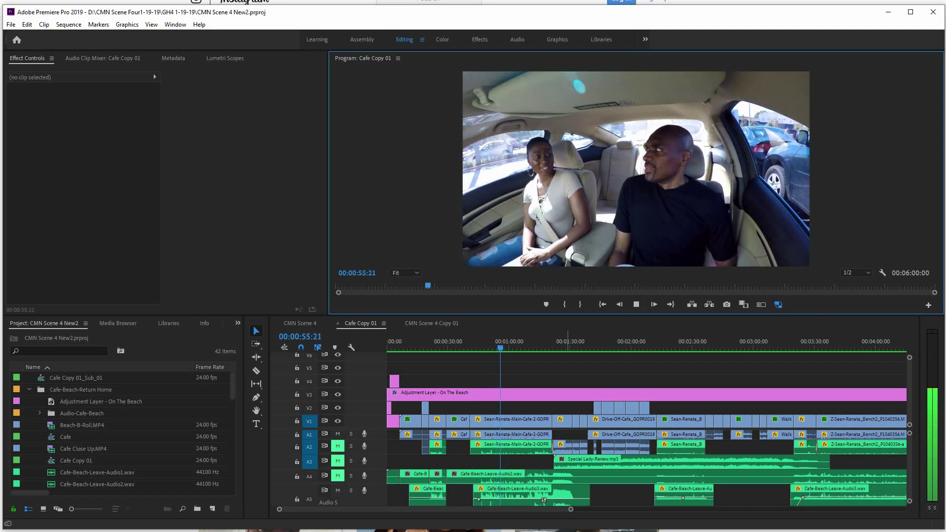
left_click(567, 345)
left_click_drag(567, 345, 481, 348)
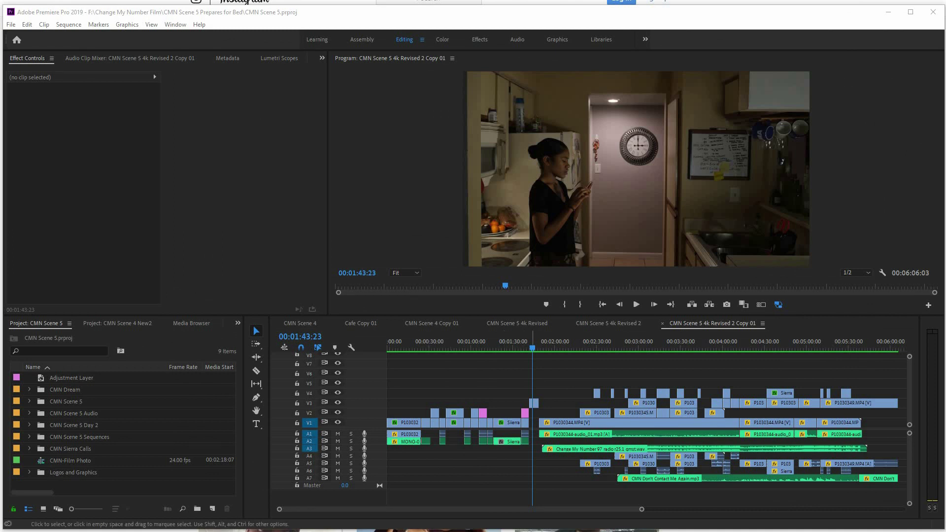
- Scrub through the CMN Scene 5 4k Revised 2 Copy 01 sequence to preview the phone call scene
left_click_drag(531, 347, 769, 402)
left_click_drag(703, 412, 747, 438)
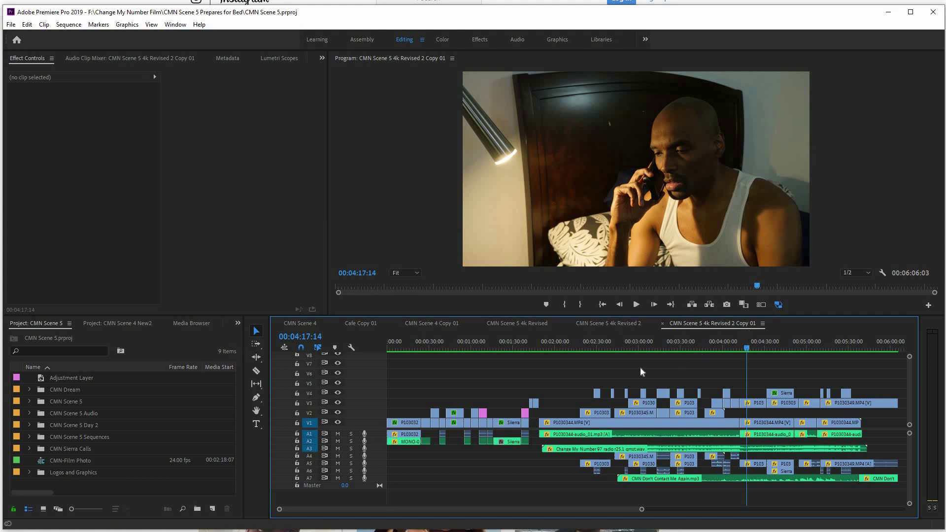
left_click_drag(641, 348, 401, 475)
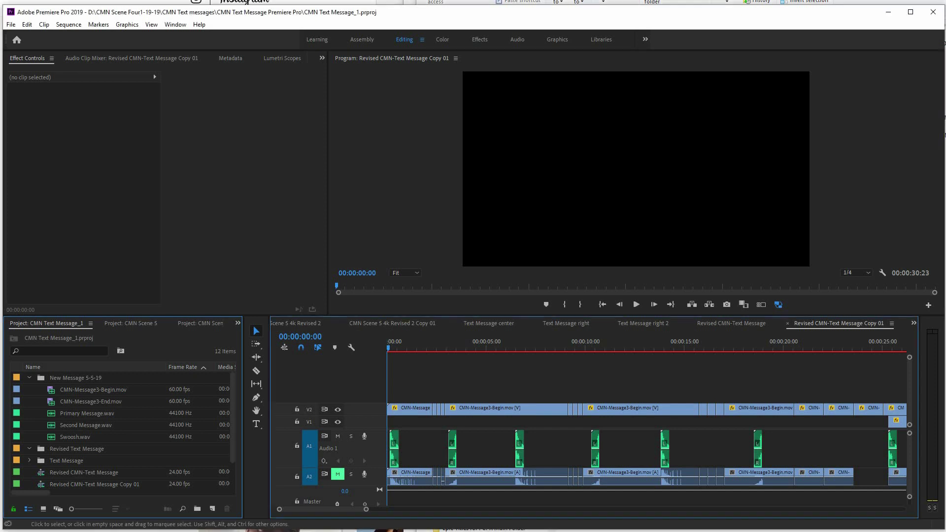
- Play the Revised CMN-Text Message Copy 01 sequence from the start and scrub through its text message animation
key("space")
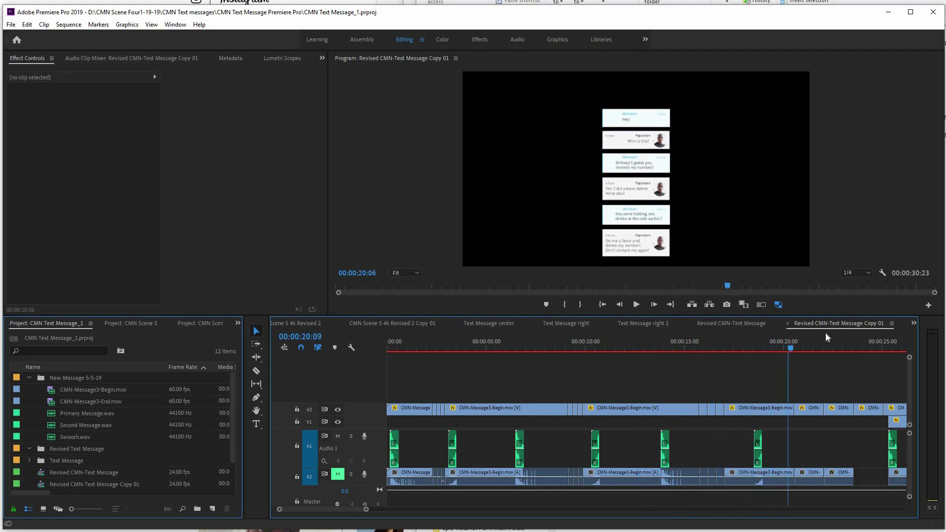
left_click_drag(811, 345, 616, 351)
left_click_drag(686, 354, 889, 368)
left_click_drag(695, 371, 619, 400)
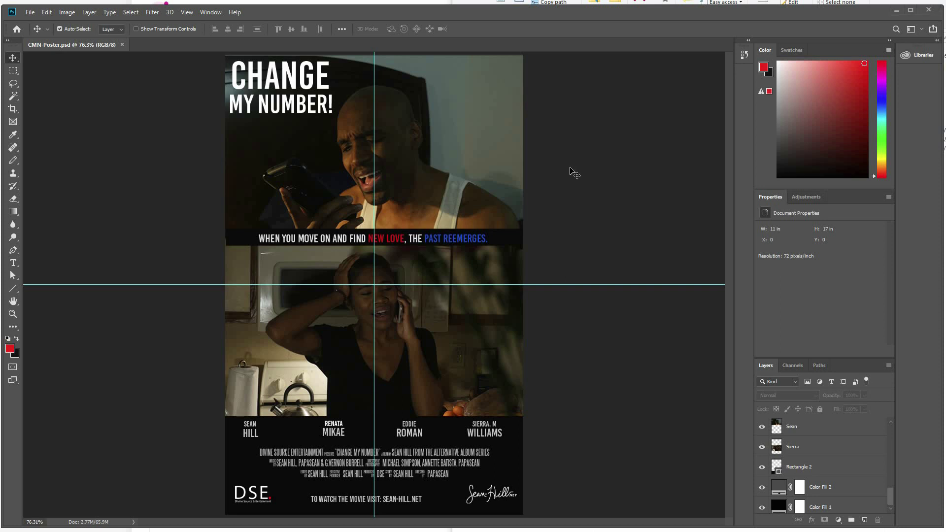
- Inspect the CMN-Poster.psd artwork up close around the tagline and both photos, and return to the full poster view
key("ctrl+plus")
key("ctrl+plus")
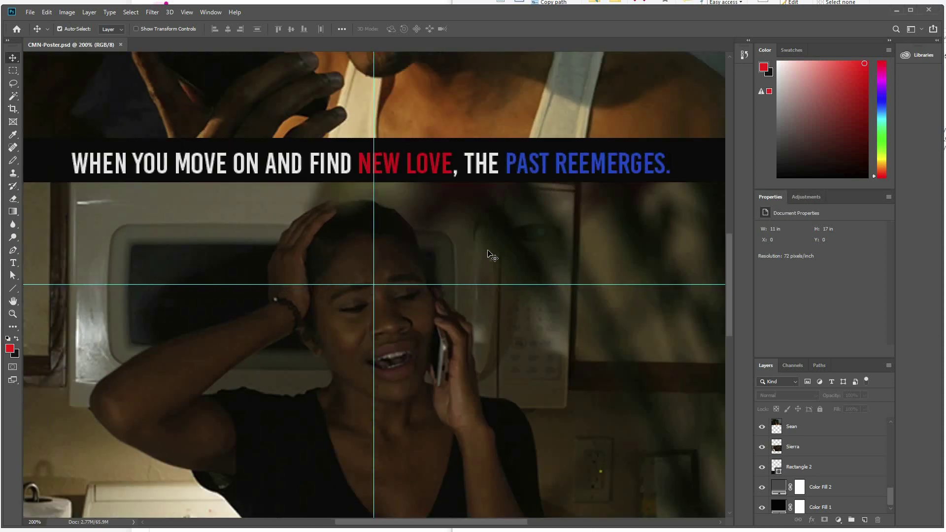
scroll(494, 248, "up", 3)
scroll(494, 248, "up", 3)
scroll(495, 247, "down", 1)
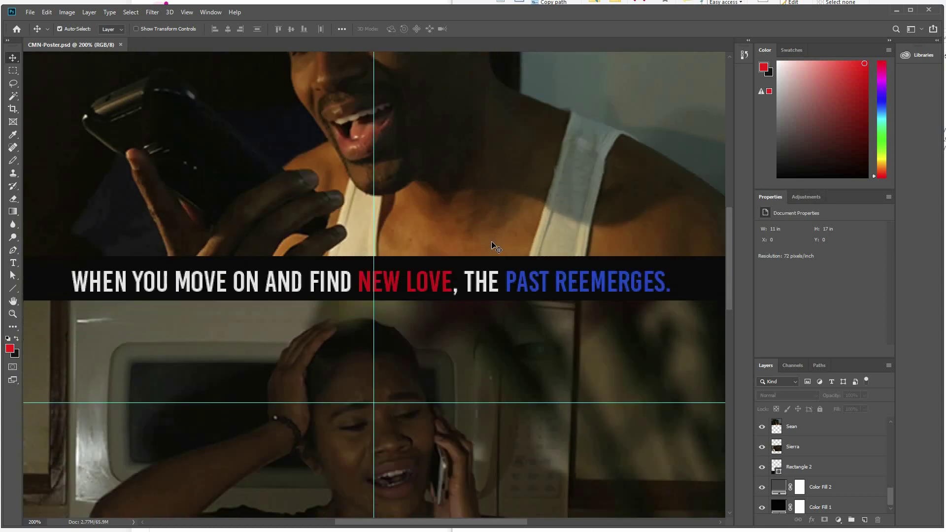
key("ctrl+minus")
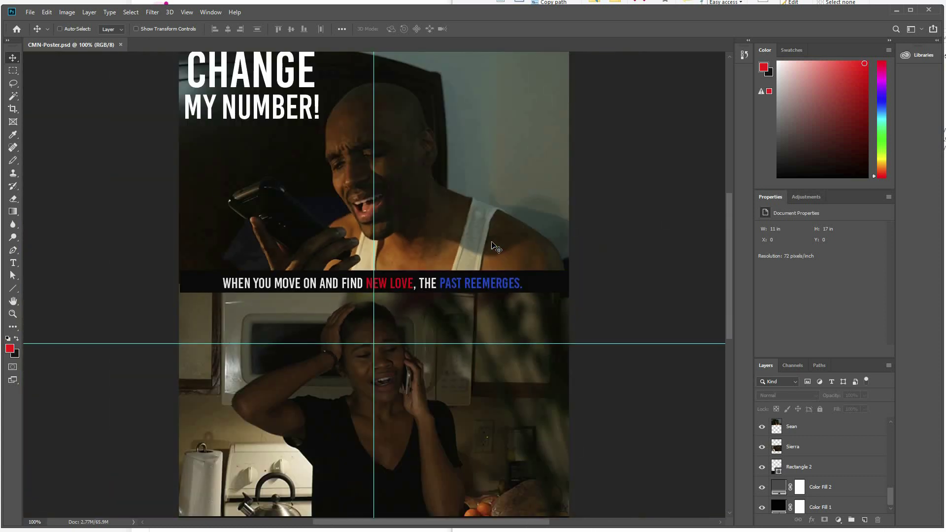
key("ctrl+minus")
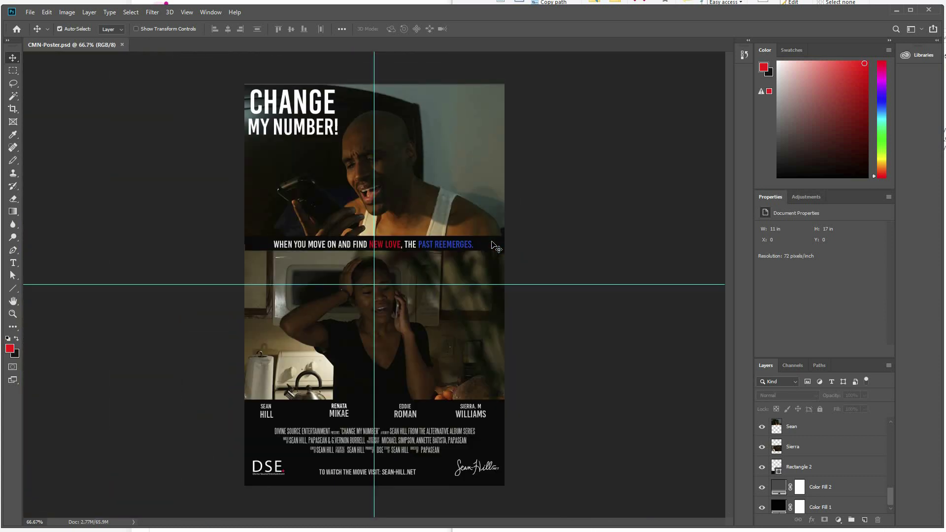
key("ctrl+plus")
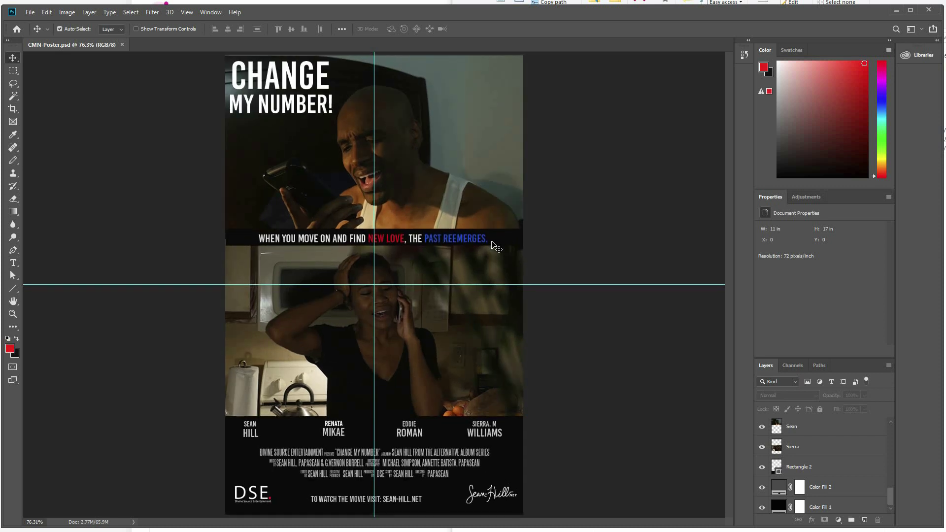